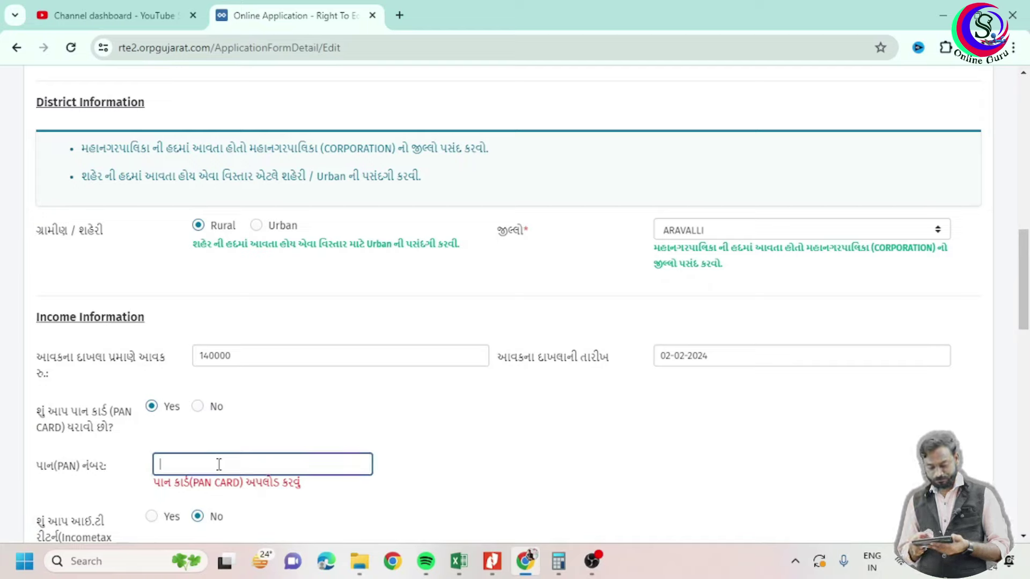
- Answer No to the PAN card question and scroll down to Address Information
{"action": "left_click", "coordinate": [197, 407]}
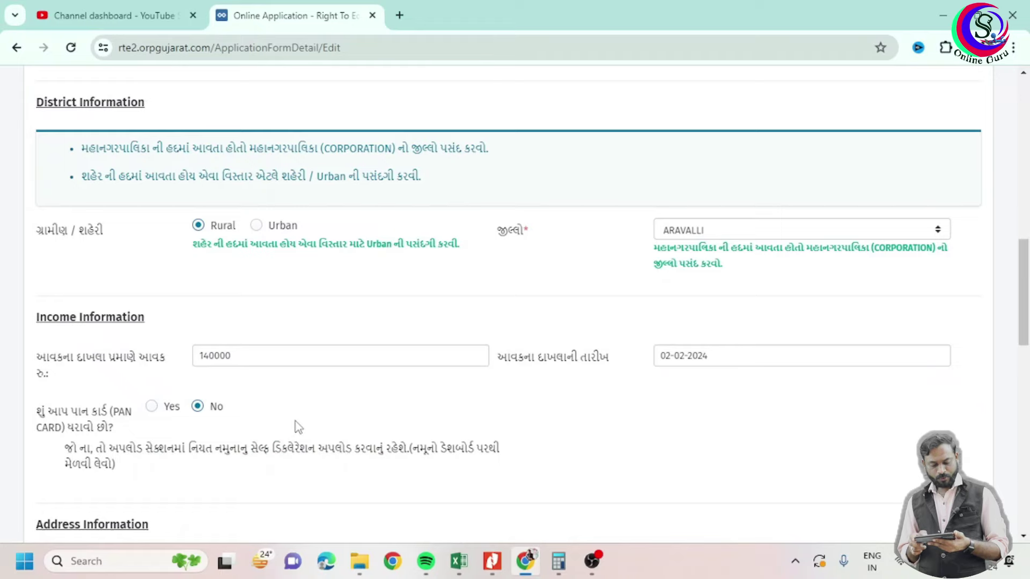
{"action": "scroll", "coordinate": [298, 427], "scroll_direction": "down", "scroll_amount": 2}
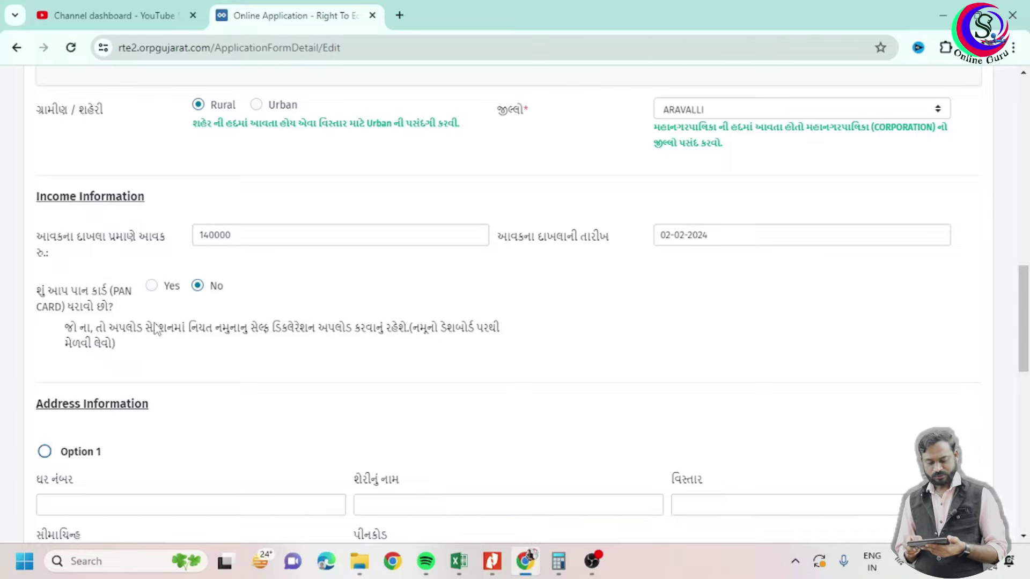
{"action": "scroll", "coordinate": [220, 389], "scroll_direction": "down", "scroll_amount": 5}
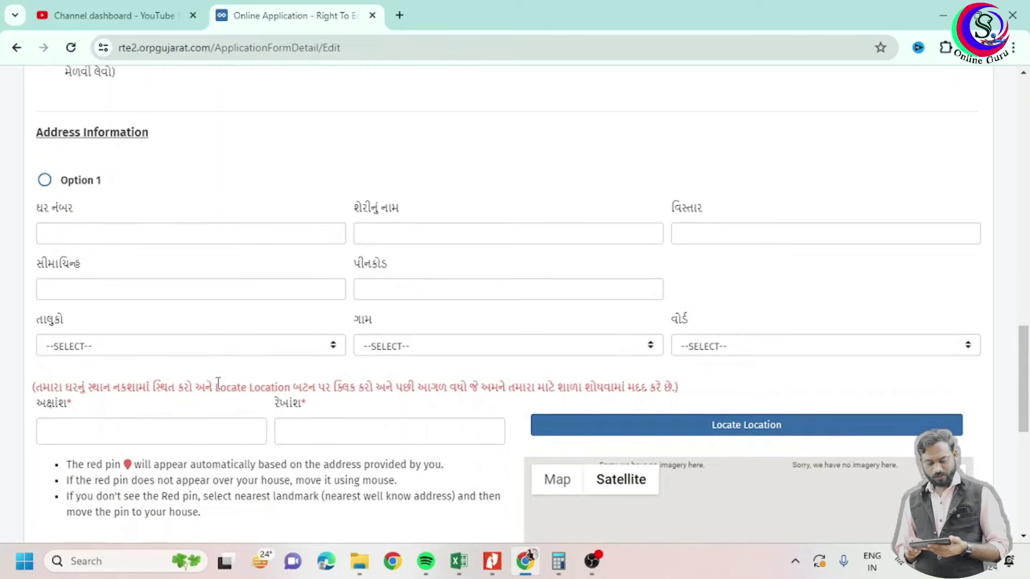
- Enter house number 30 and move through the street, area, landmark and pincode fields
{"action": "left_click", "coordinate": [141, 238]}
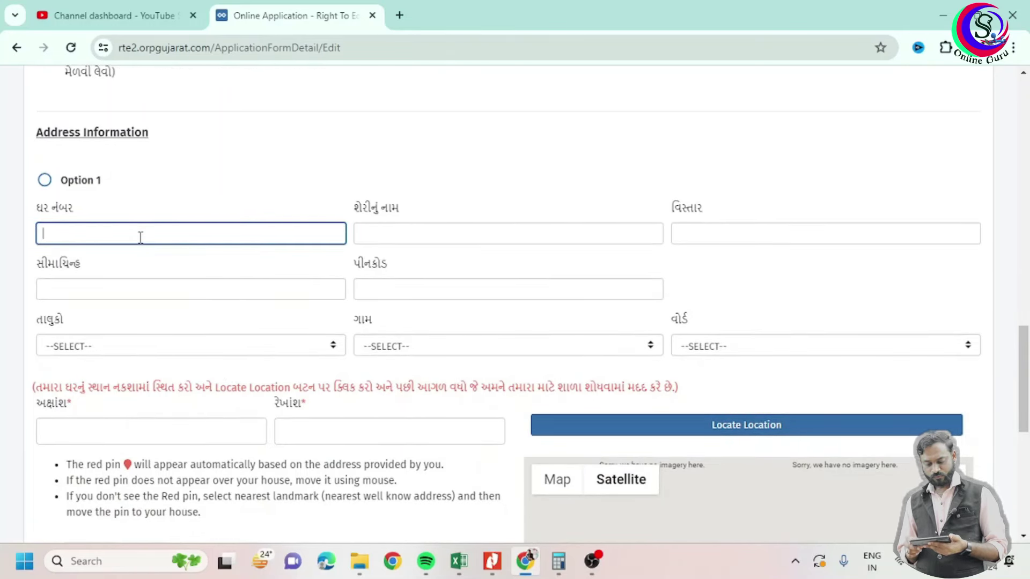
{"action": "type", "text": "30"}
{"action": "key", "text": "Tab"}
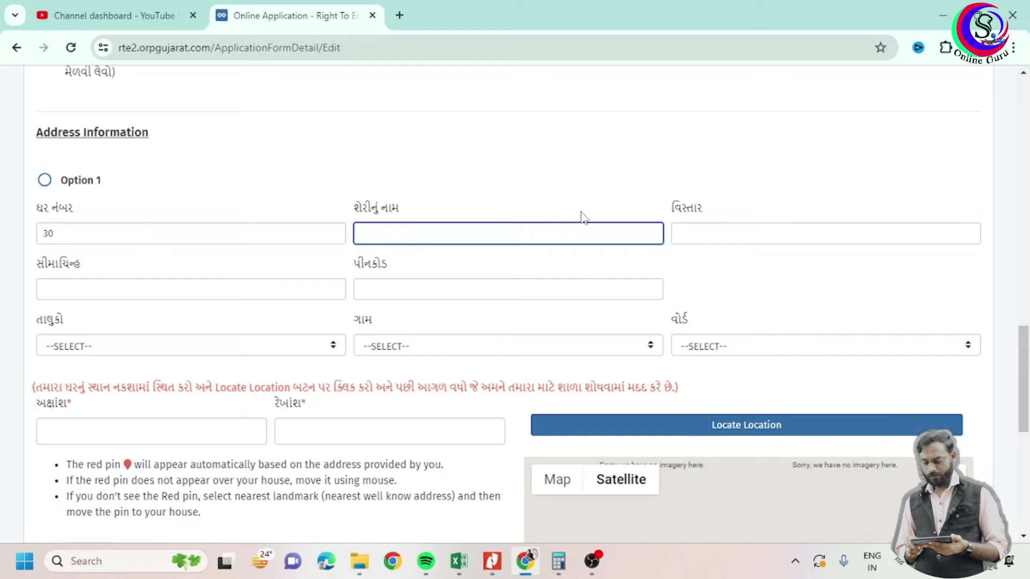
{"action": "left_click", "coordinate": [705, 236]}
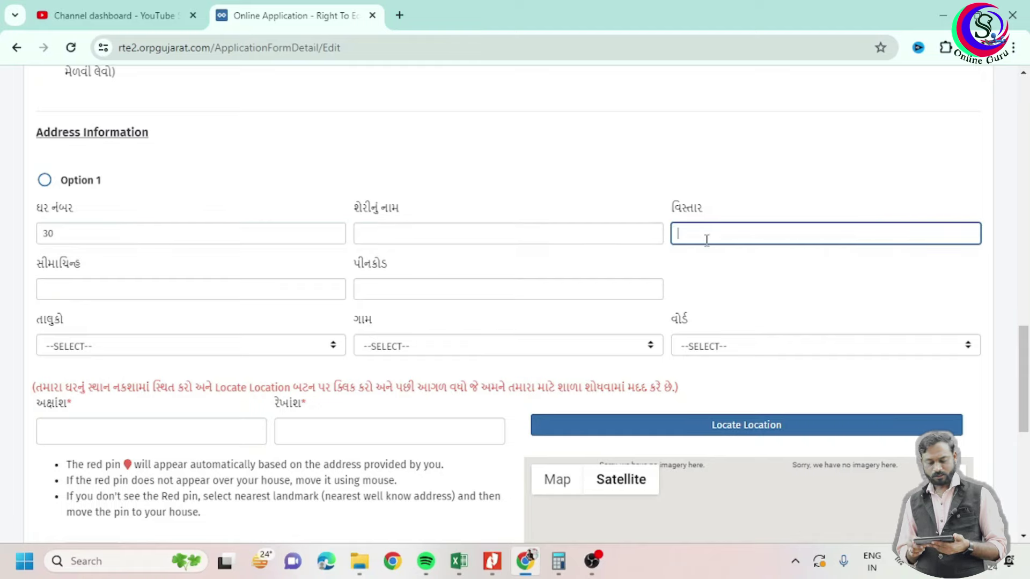
{"action": "left_click", "coordinate": [215, 293]}
{"action": "left_click", "coordinate": [417, 285]}
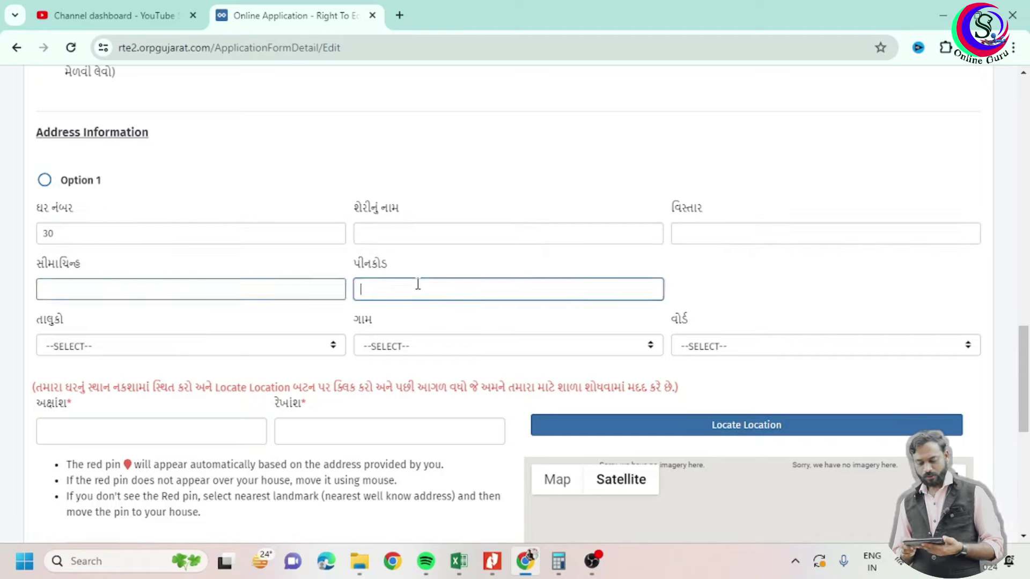
- Choose taluka MODASA, village KHAMBHISAR and ward Modasa Ward No - 12, then save
{"action": "left_click", "coordinate": [279, 344]}
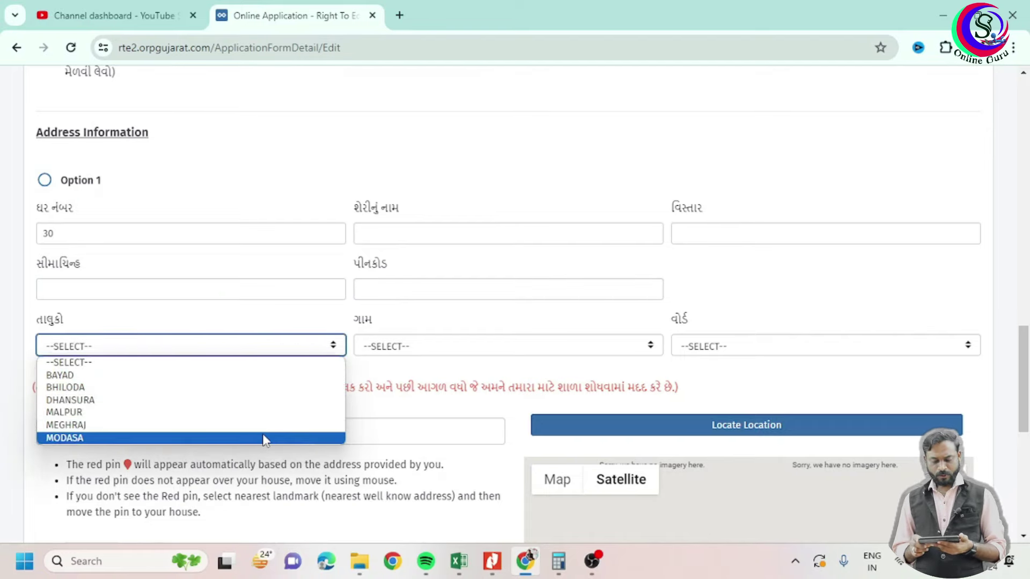
{"action": "left_click", "coordinate": [264, 439]}
{"action": "left_click", "coordinate": [438, 345]}
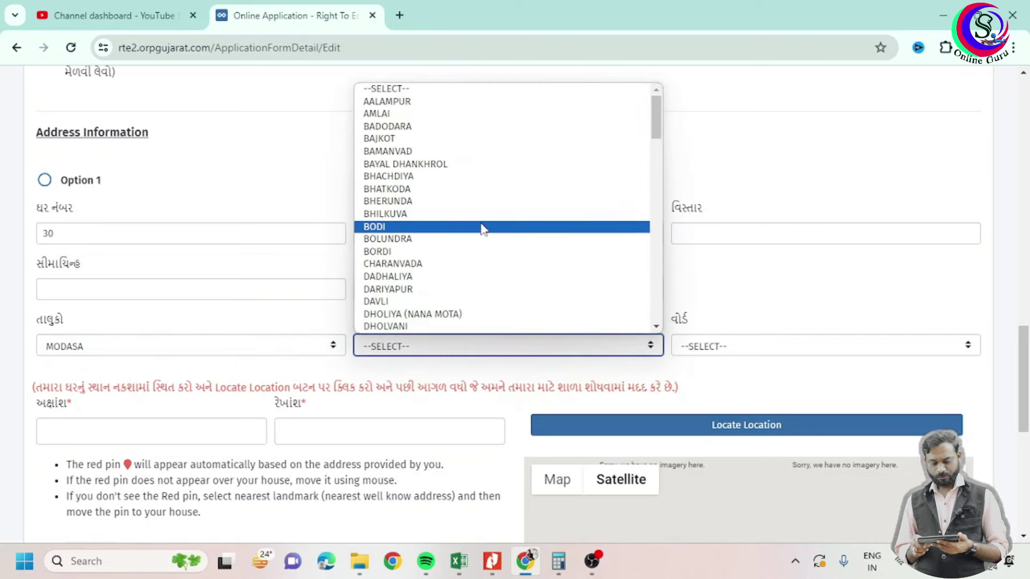
{"action": "key", "text": "Down"}
{"action": "key", "text": "Down"}
{"action": "key", "text": "Down"}
{"action": "key", "text": "Down"}
{"action": "key", "text": "Down"}
{"action": "key", "text": "Down"}
{"action": "key", "text": "Down"}
{"action": "key", "text": "Down"}
{"action": "key", "text": "Down"}
{"action": "key", "text": "Down"}
{"action": "key", "text": "Down"}
{"action": "key", "text": "Down"}
{"action": "key", "text": "Down"}
{"action": "key", "text": "Down"}
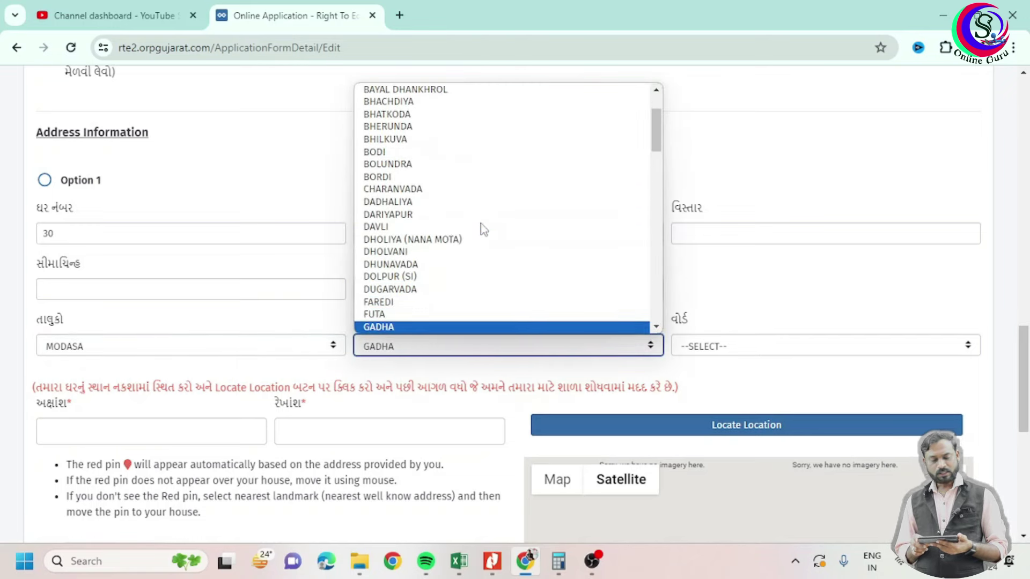
{"action": "key", "text": "Down"}
{"action": "key", "text": "Down"}
{"action": "key", "text": "Down"}
{"action": "key", "text": "Down"}
{"action": "key", "text": "Down"}
{"action": "key", "text": "Down"}
{"action": "key", "text": "Down"}
{"action": "key", "text": "Down"}
{"action": "key", "text": "Down"}
{"action": "key", "text": "Down"}
{"action": "key", "text": "Down"}
{"action": "key", "text": "Down"}
{"action": "key", "text": "Down"}
{"action": "key", "text": "Down"}
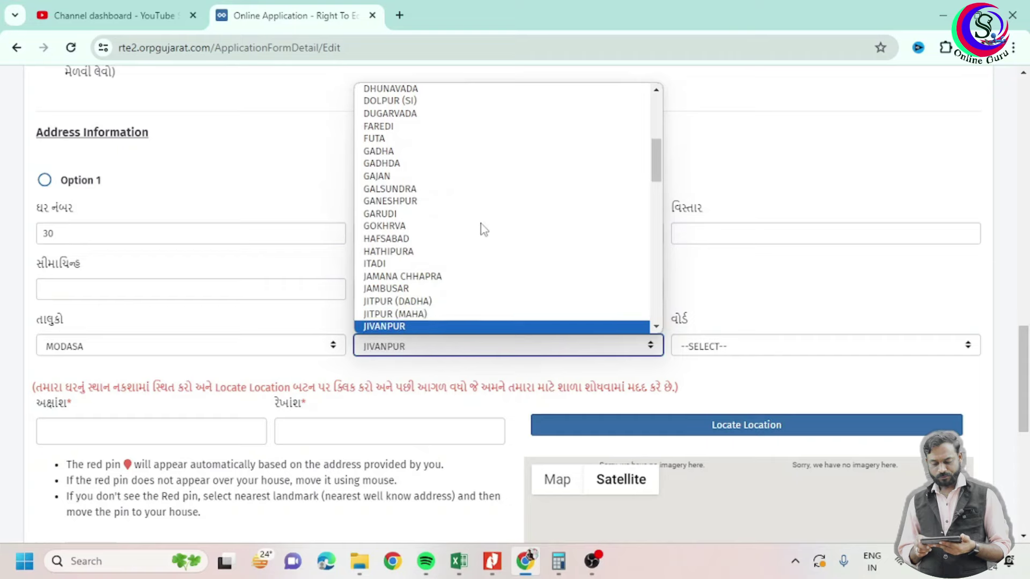
{"action": "key", "text": "Down"}
{"action": "key", "text": "Down"}
{"action": "key", "text": "Down"}
{"action": "key", "text": "Down"}
{"action": "key", "text": "Return"}
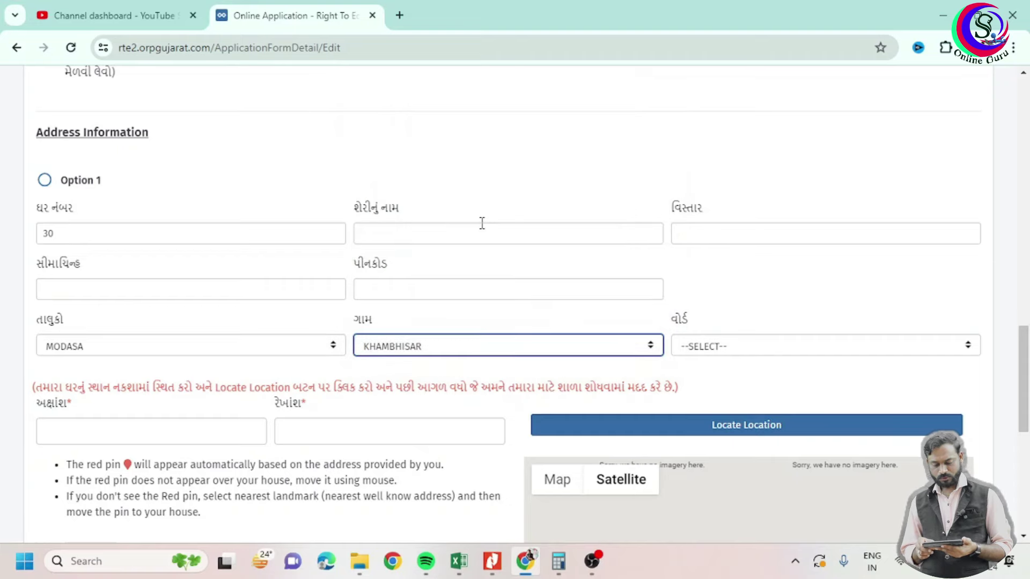
{"action": "left_click", "coordinate": [799, 343]}
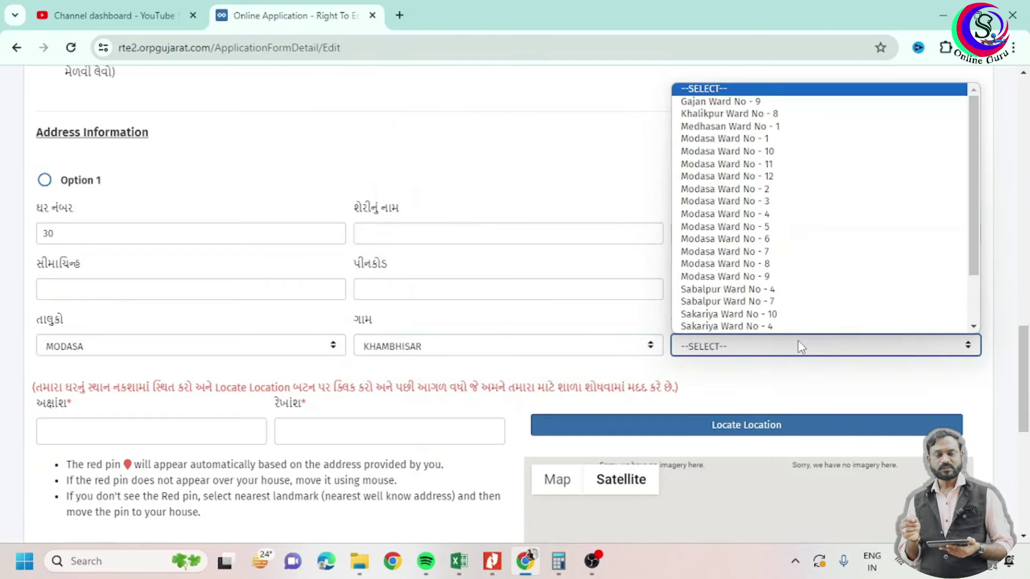
{"action": "left_click", "coordinate": [776, 179]}
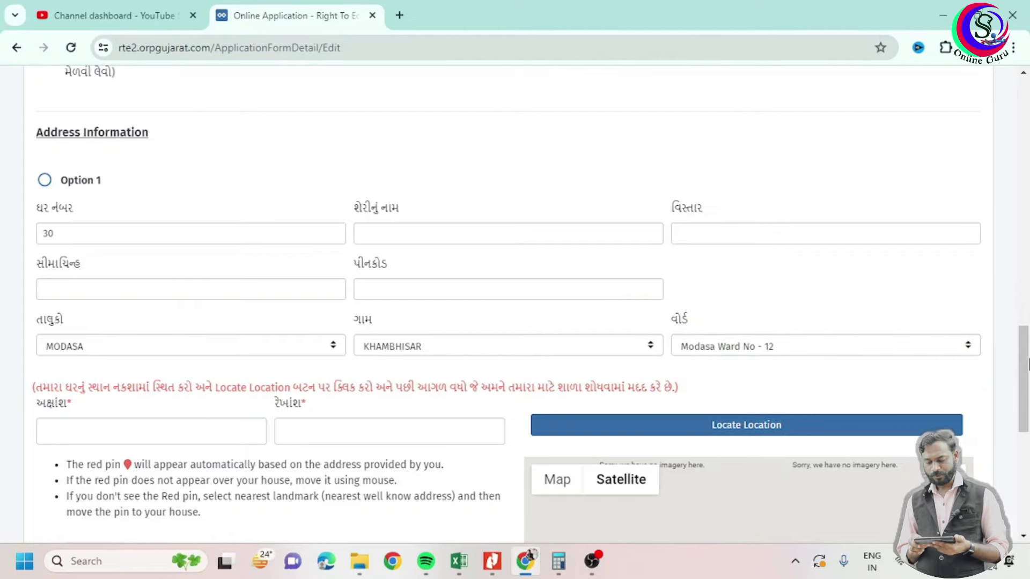
{"action": "left_click_drag", "start_coordinate": [1027, 364], "coordinate": [1028, 421]}
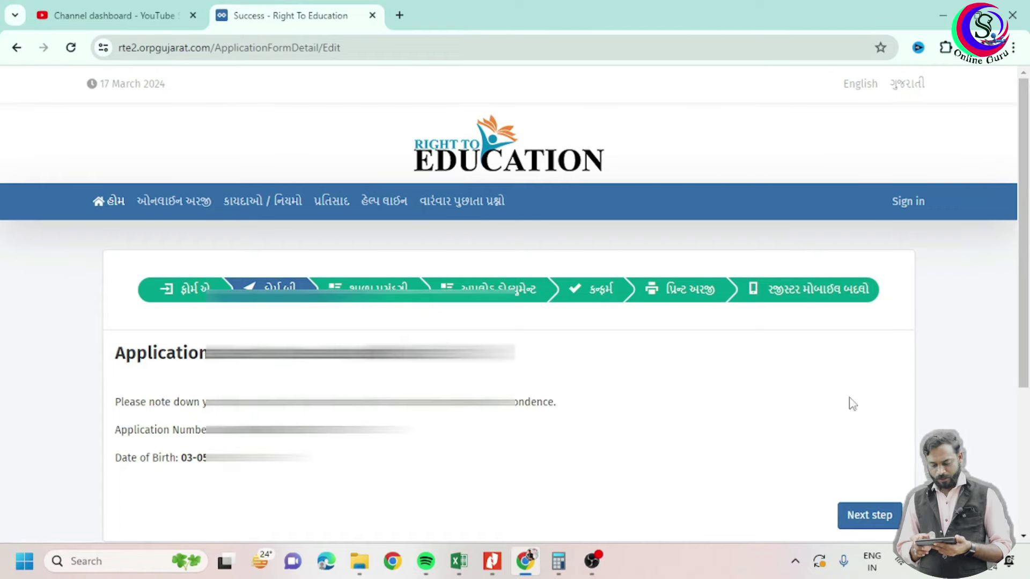
- Scroll past the Application Details Saved Successfully message and go on to school preference
{"action": "left_click_drag", "start_coordinate": [1026, 215], "coordinate": [1026, 288]}
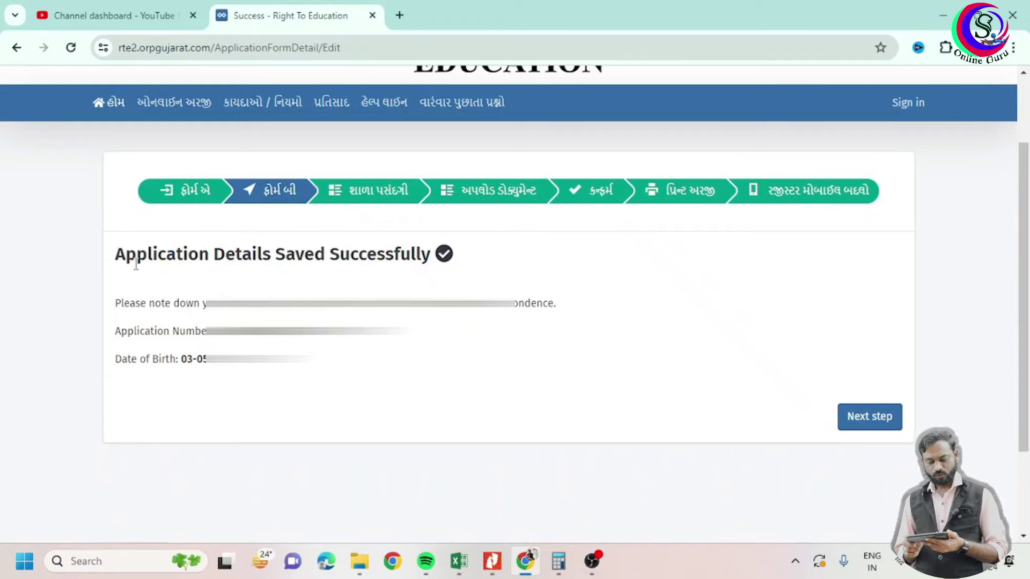
{"action": "left_click_drag", "start_coordinate": [120, 260], "coordinate": [432, 260]}
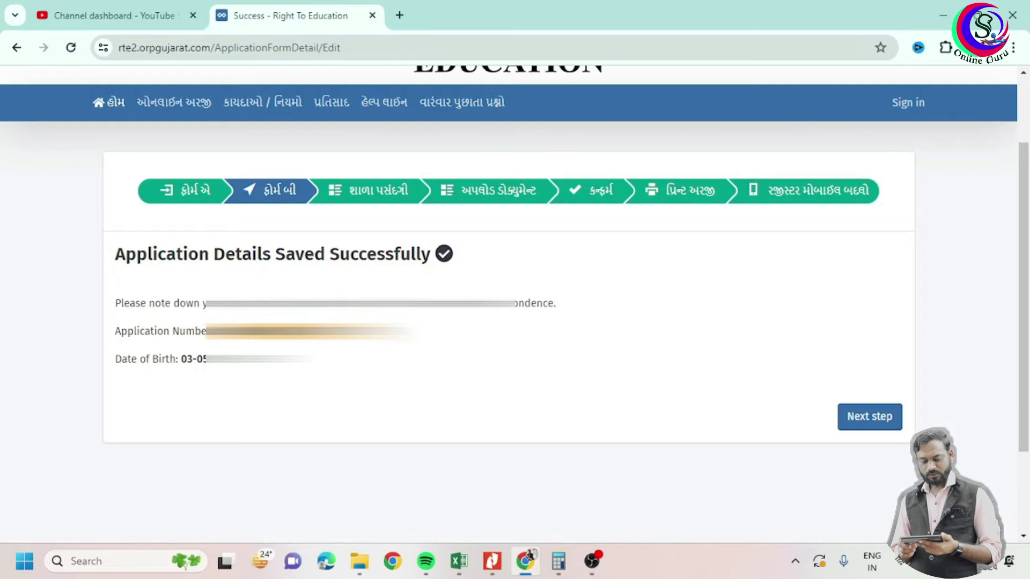
{"action": "left_click", "coordinate": [881, 416]}
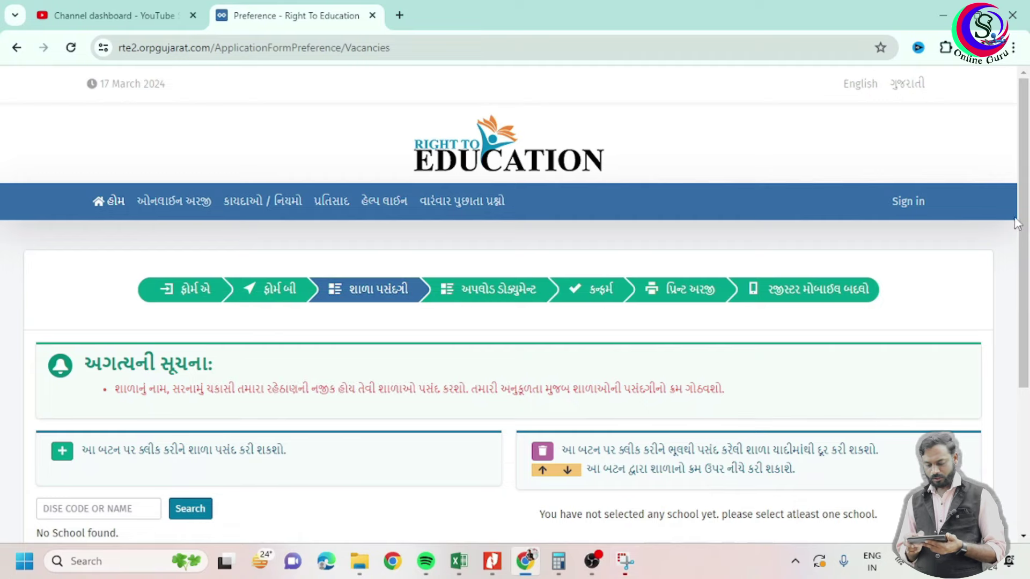
- Search for a school, hit the at-least-one-preference warning, and open a new browser tab
{"action": "left_click_drag", "start_coordinate": [1028, 211], "coordinate": [1028, 349]}
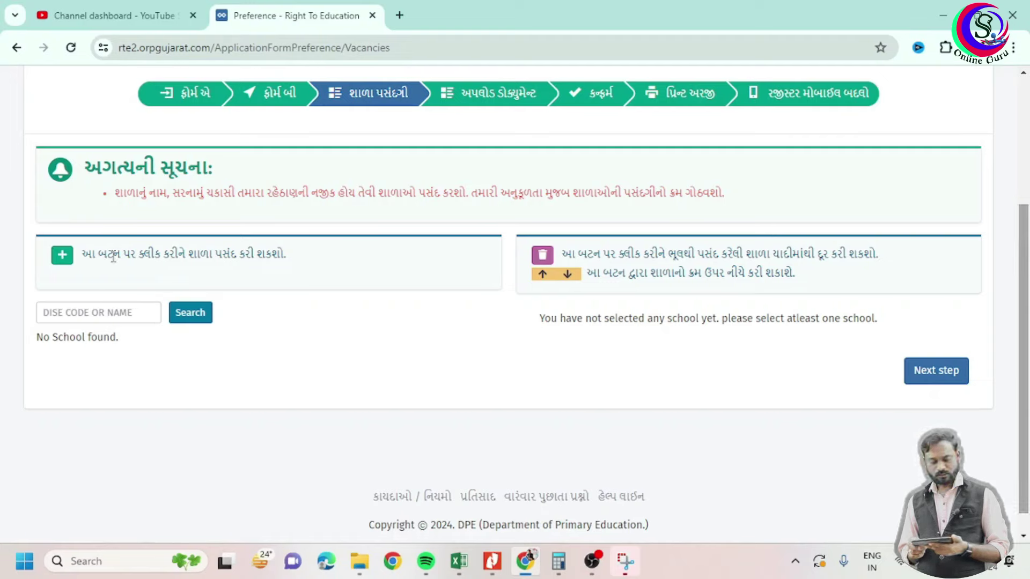
{"action": "left_click", "coordinate": [96, 315]}
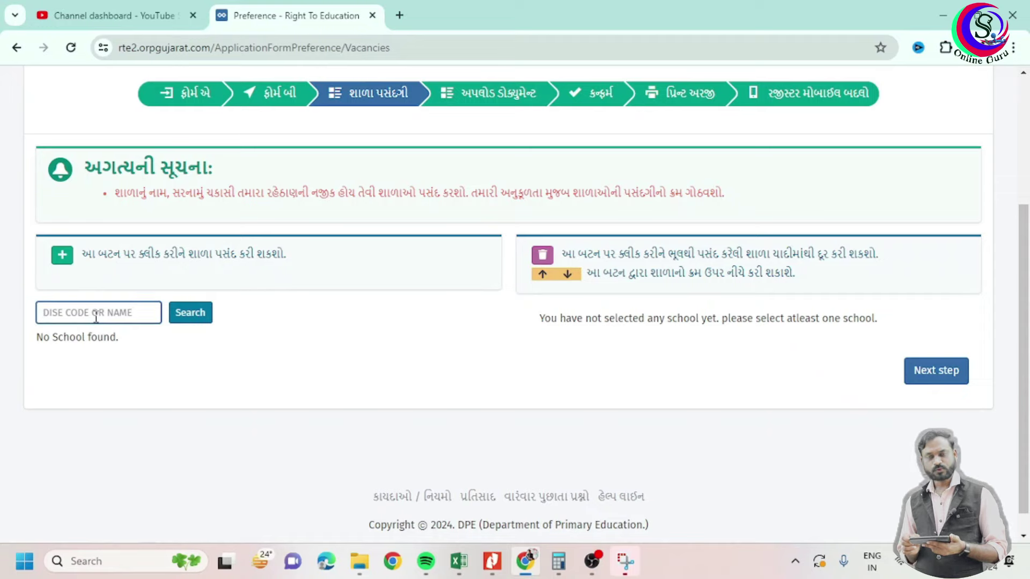
{"action": "left_click", "coordinate": [167, 261]}
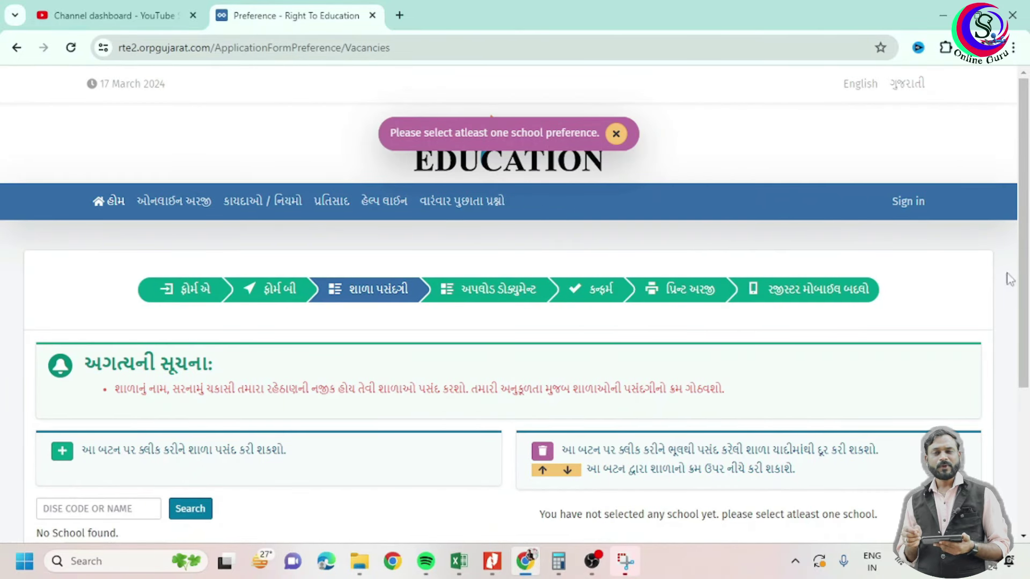
{"action": "left_click_drag", "start_coordinate": [1022, 280], "coordinate": [1027, 362]}
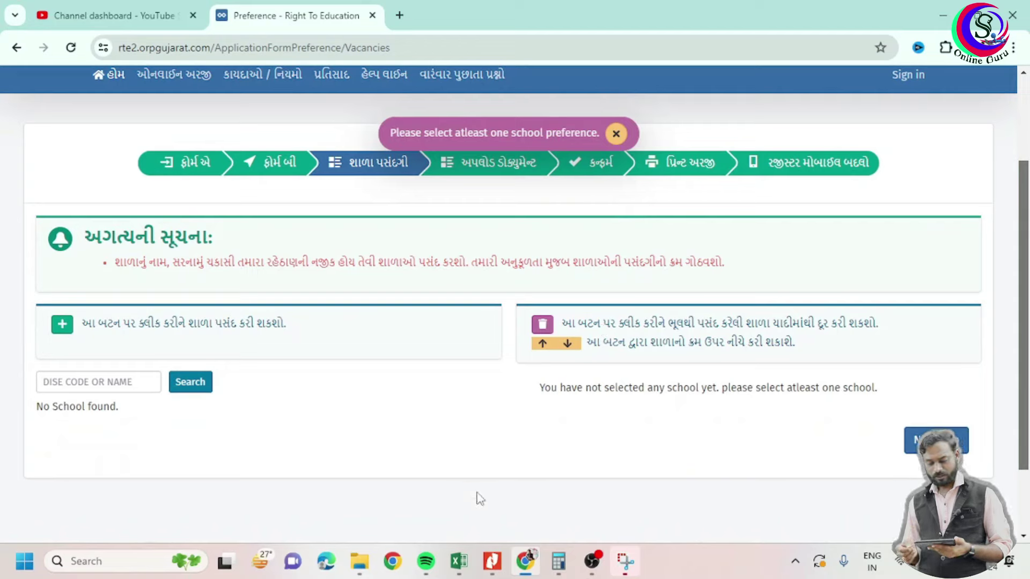
{"action": "left_click", "coordinate": [399, 15]}
- Replace the 'modasa near by schools' query with a Google search for 'rte gujarat'
{"action": "left_click", "coordinate": [391, 52]}
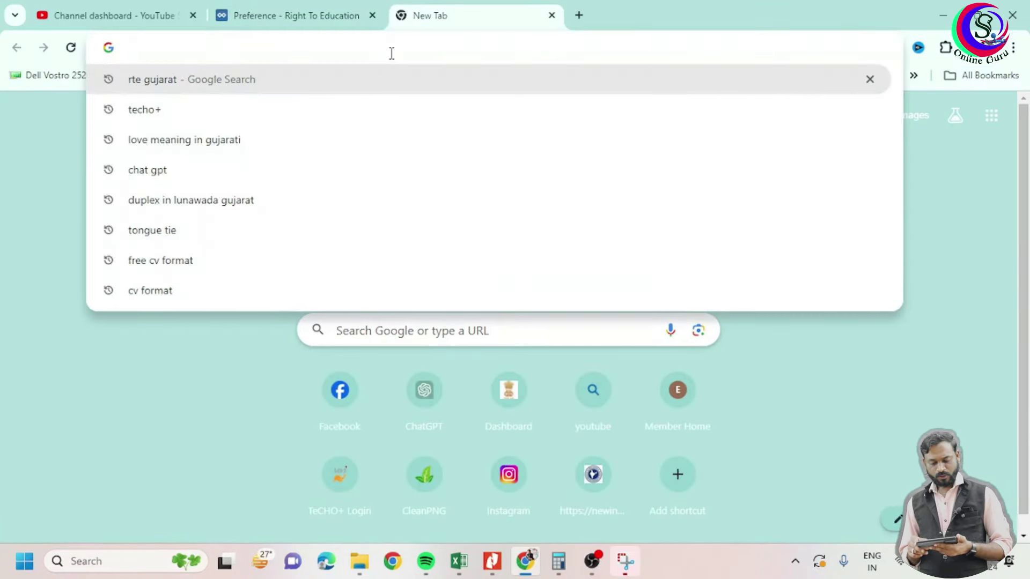
{"action": "type", "text": "mo"}
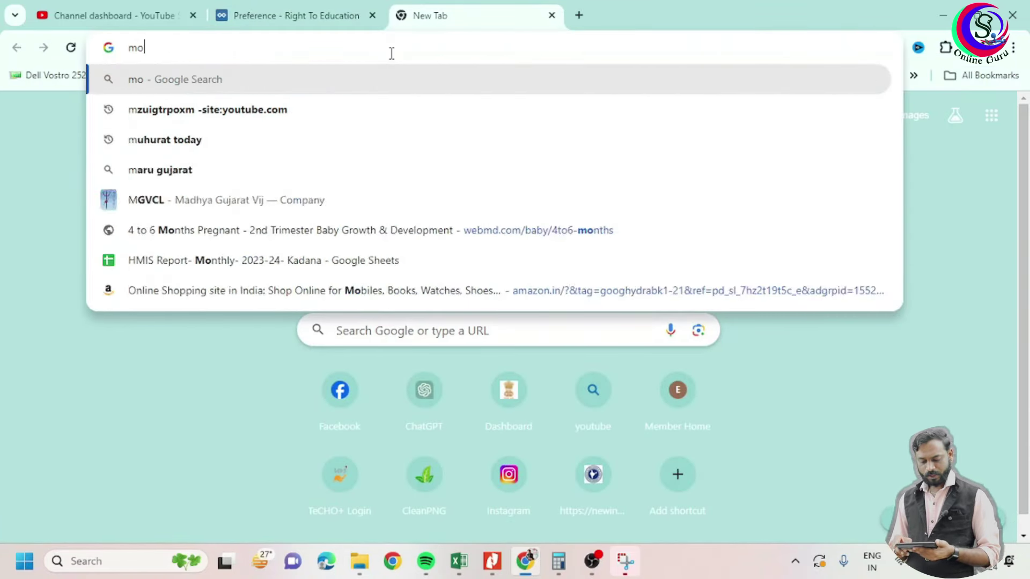
{"action": "type", "text": "dasa ne"}
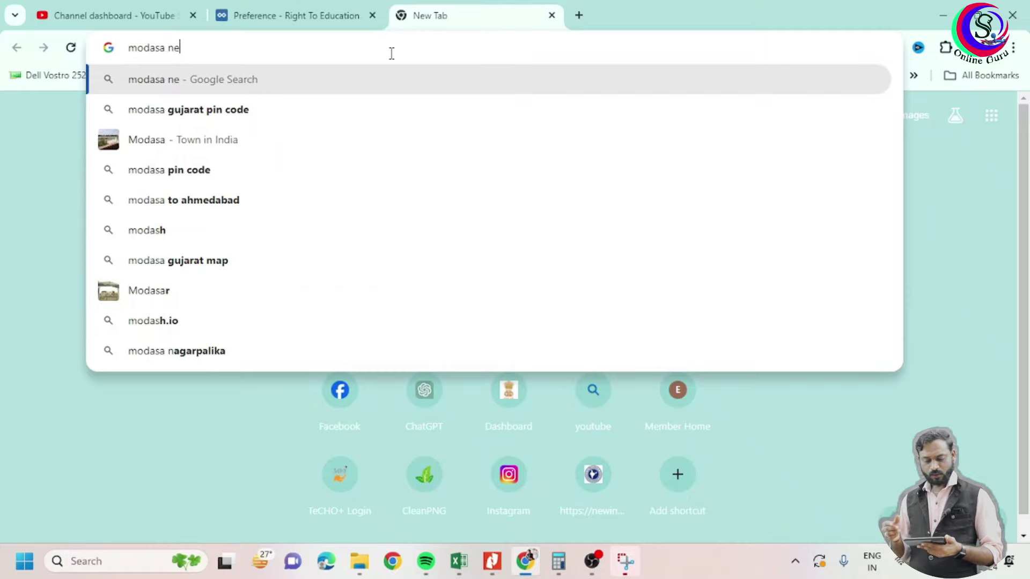
{"action": "type", "text": "ar by s"}
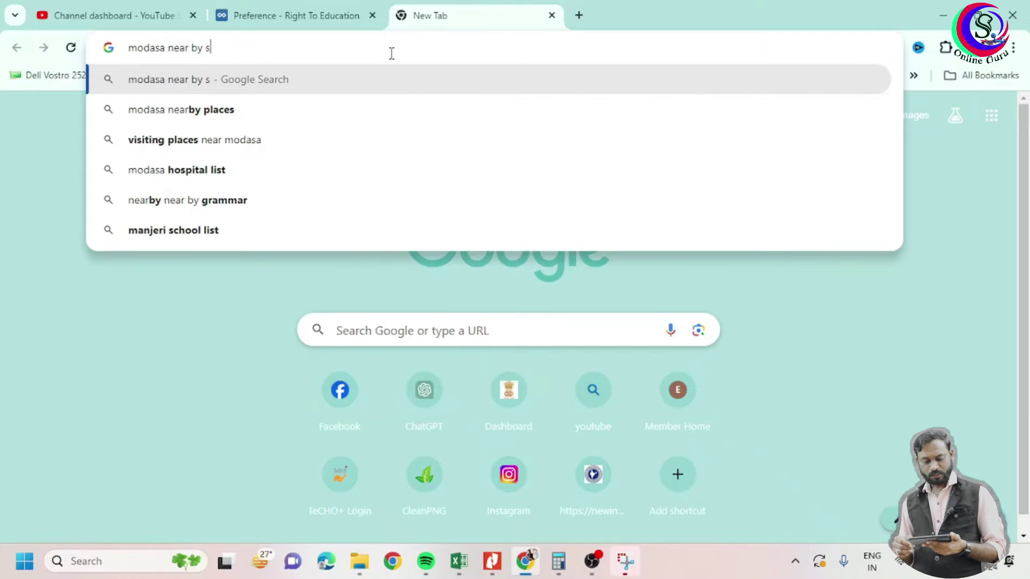
{"action": "type", "text": "chools"}
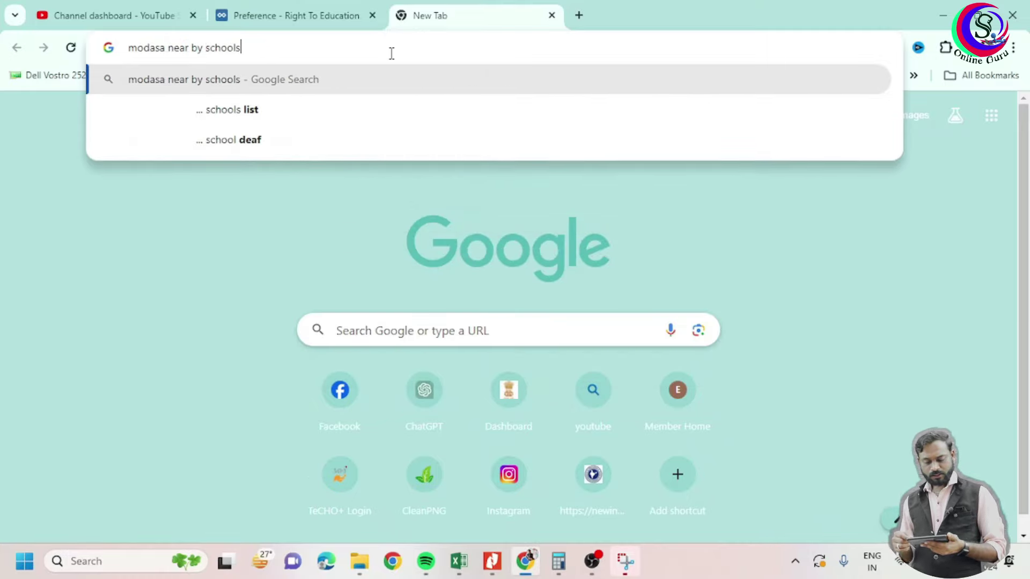
{"action": "key", "text": "BackSpace"}
{"action": "key", "text": "BackSpace"}
{"action": "key", "text": "BackSpace"}
{"action": "key", "text": "BackSpace"}
{"action": "key", "text": "BackSpace"}
{"action": "key", "text": "BackSpace"}
{"action": "key", "text": "BackSpace"}
{"action": "key", "text": "BackSpace"}
{"action": "key", "text": "BackSpace"}
{"action": "key", "text": "BackSpace"}
{"action": "key", "text": "BackSpace"}
{"action": "key", "text": "BackSpace"}
{"action": "key", "text": "BackSpace"}
{"action": "key", "text": "BackSpace"}
{"action": "key", "text": "BackSpace"}
{"action": "key", "text": "BackSpace"}
{"action": "key", "text": "BackSpace"}
{"action": "key", "text": "BackSpace"}
{"action": "key", "text": "BackSpace"}
{"action": "key", "text": "BackSpace"}
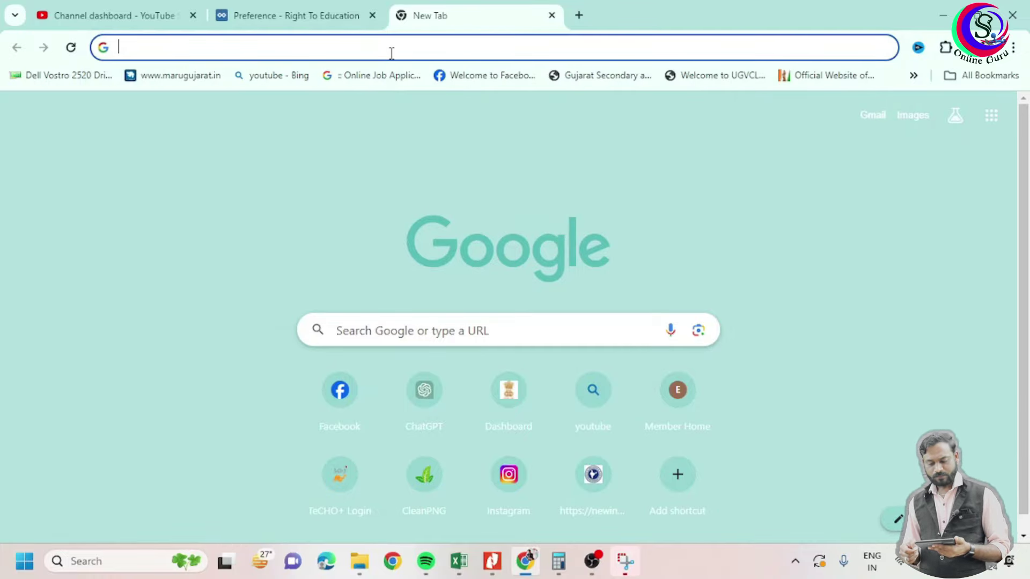
{"action": "type", "text": "RY"}
{"action": "key", "text": "BackSpace"}
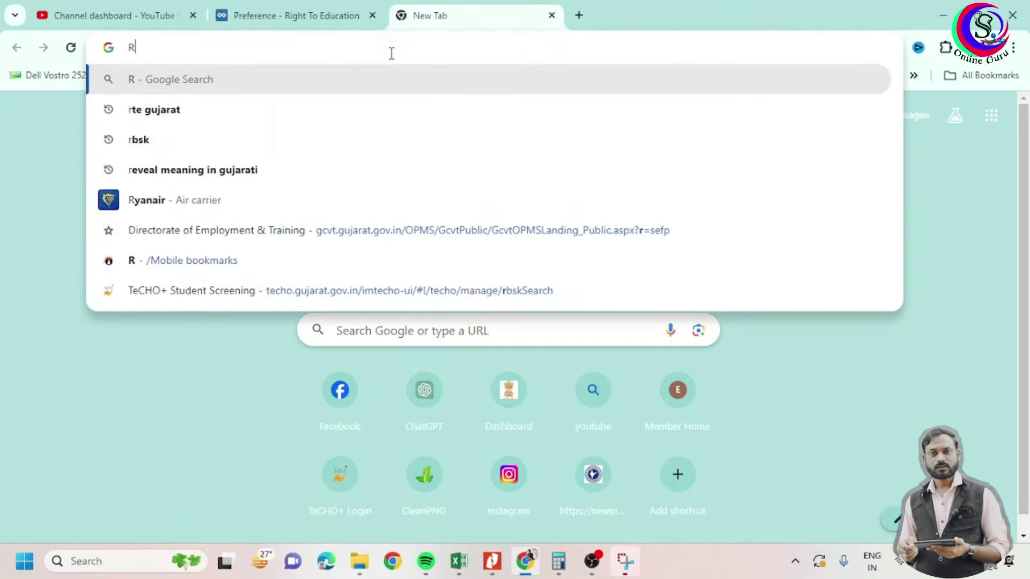
{"action": "type", "text": "TE"}
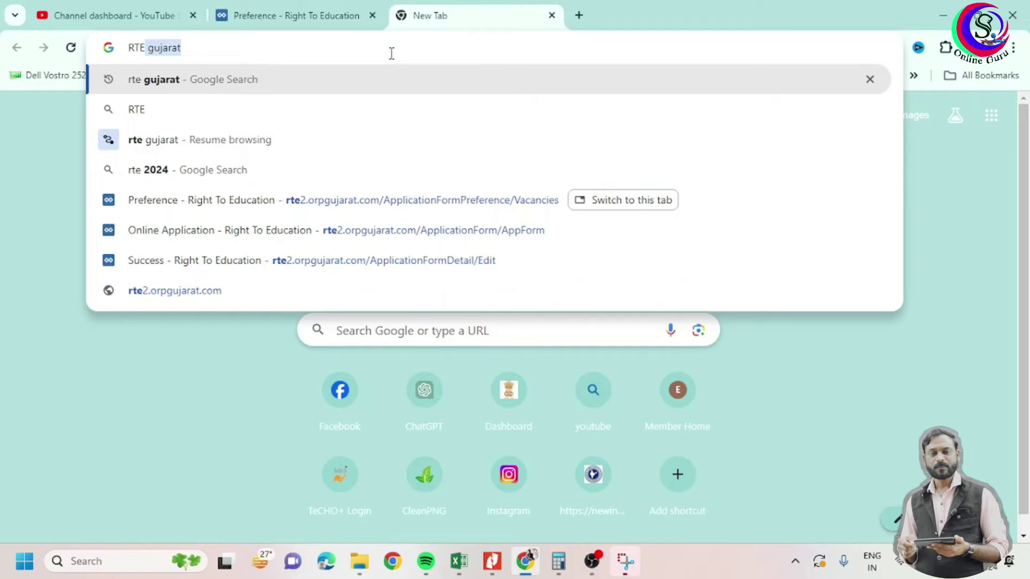
{"action": "key", "text": "Return"}
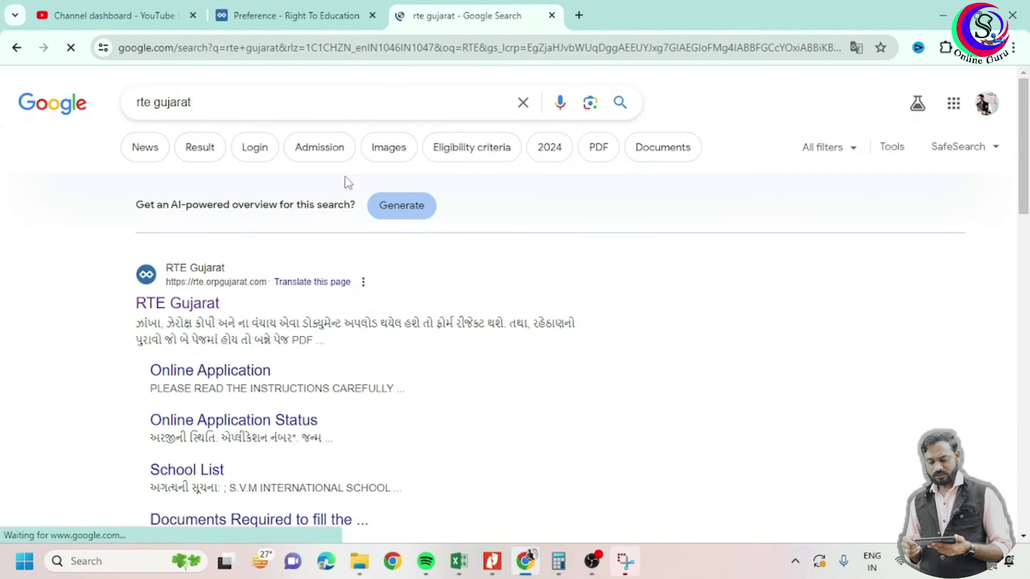
- List RTE schools for ARAVALLI district, MODASA block on the School List page, then close it
{"action": "left_click", "coordinate": [222, 470]}
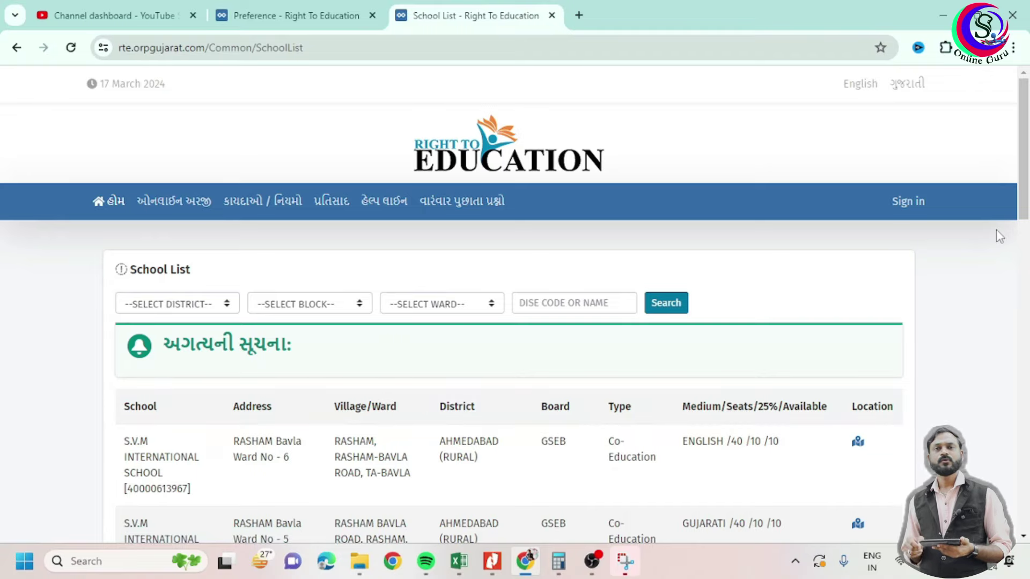
{"action": "scroll", "coordinate": [1025, 212], "scroll_direction": "down", "scroll_amount": 2}
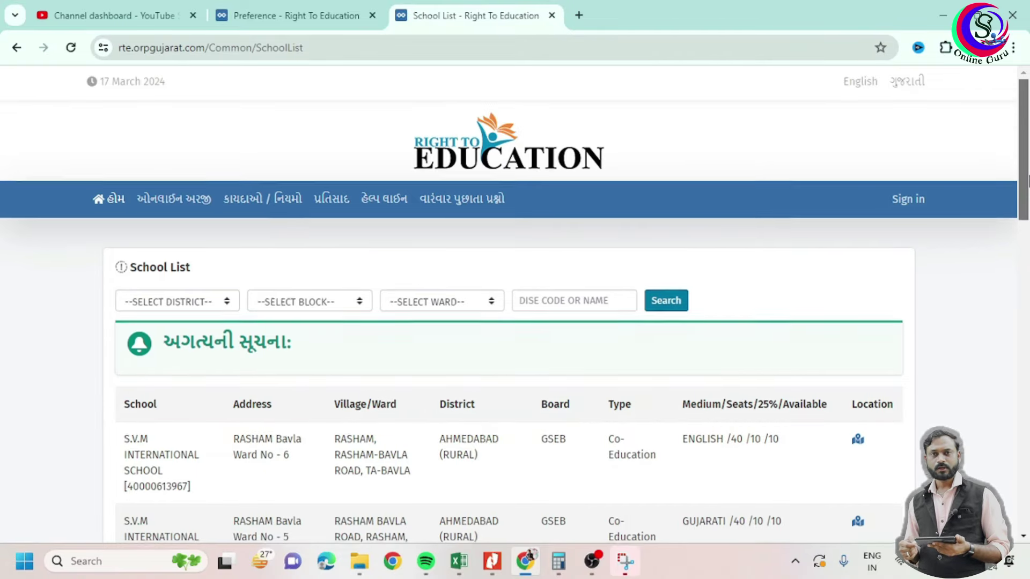
{"action": "scroll", "coordinate": [1025, 199], "scroll_direction": "down", "scroll_amount": 2}
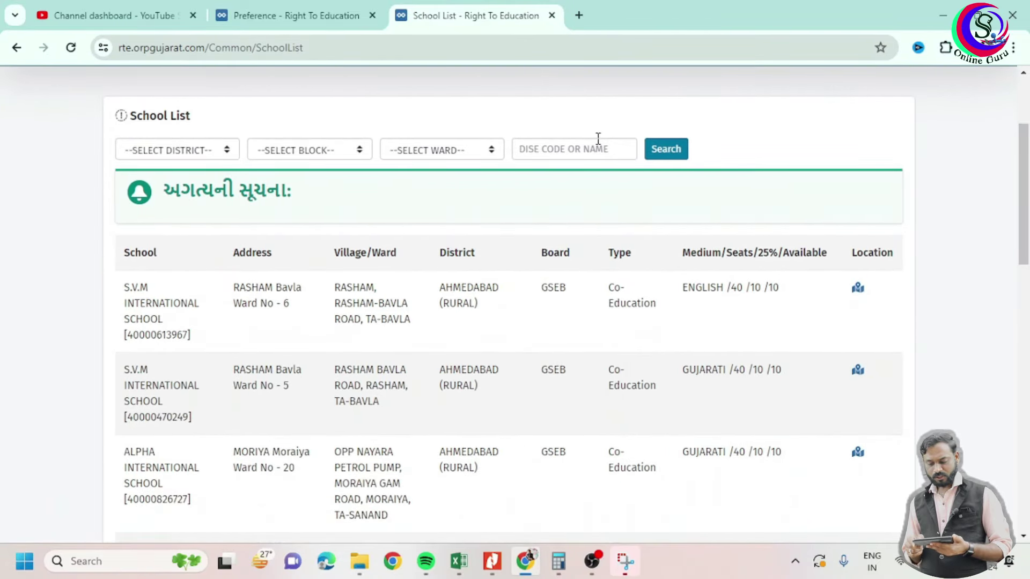
{"action": "left_click", "coordinate": [230, 151]}
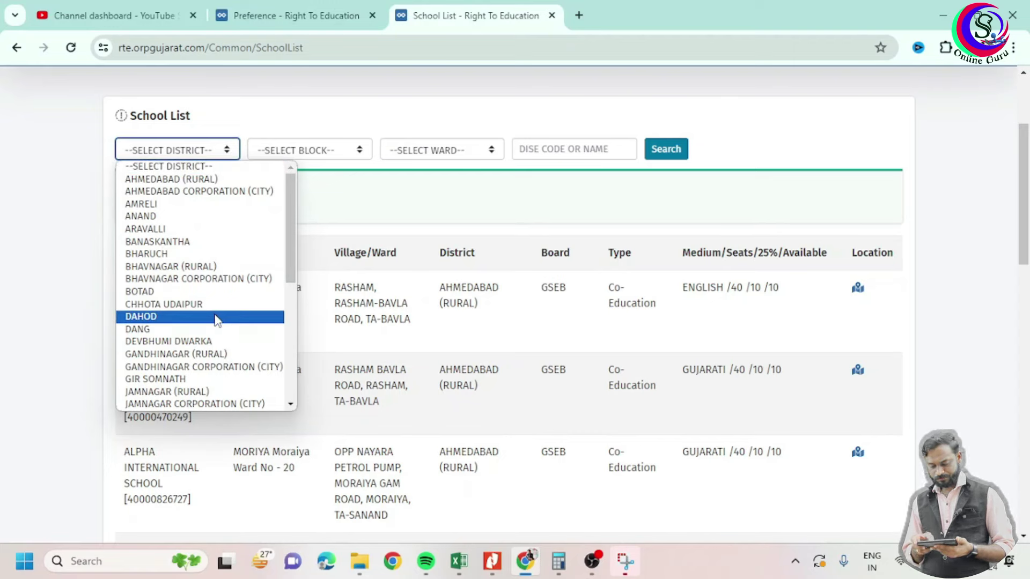
{"action": "left_click", "coordinate": [225, 229]}
{"action": "left_click", "coordinate": [344, 152]}
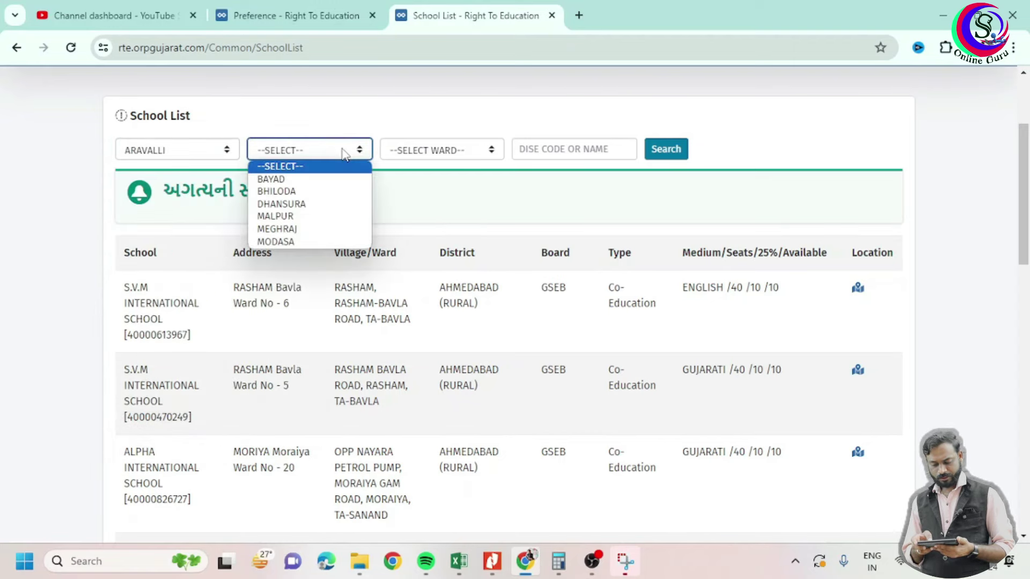
{"action": "left_click", "coordinate": [344, 240]}
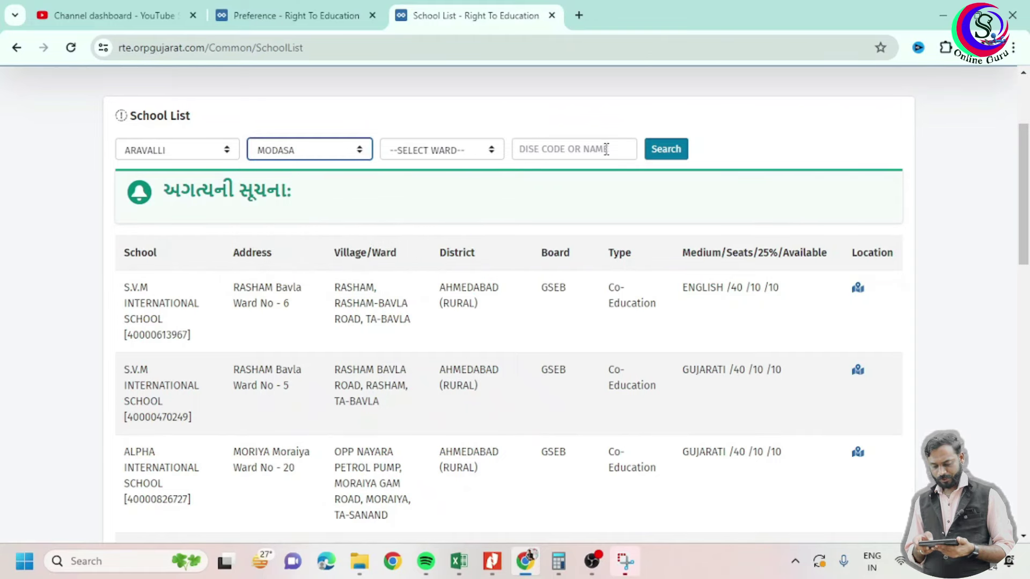
{"action": "left_click", "coordinate": [666, 149]}
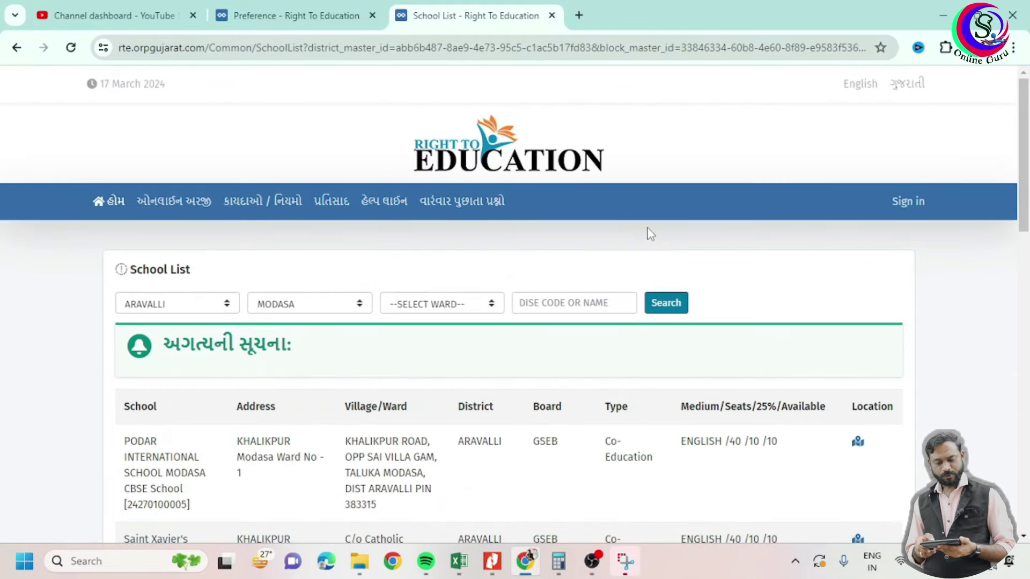
{"action": "left_click_drag", "start_coordinate": [1025, 167], "coordinate": [1027, 230]}
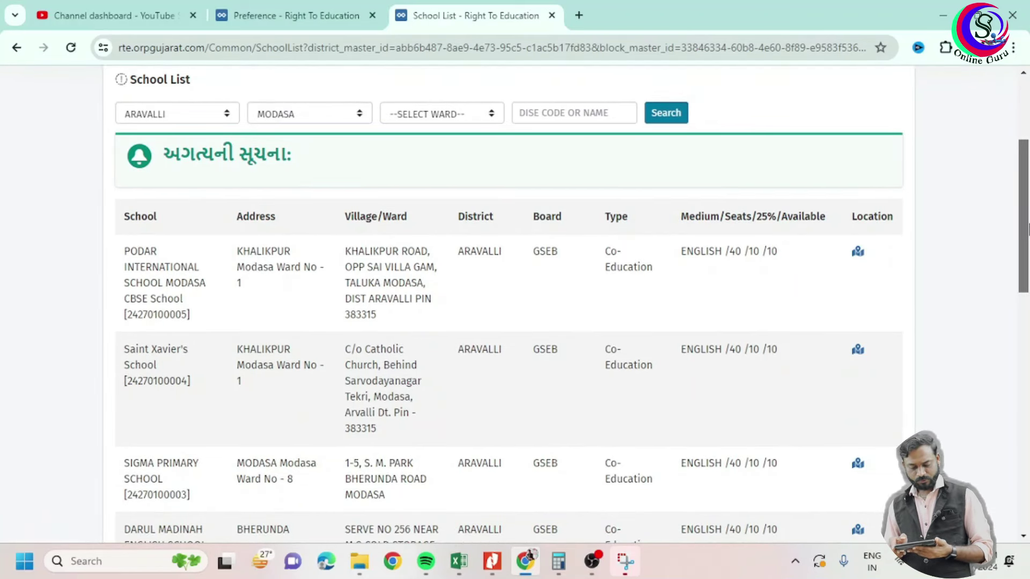
{"action": "key", "text": "ctrl+w"}
- Advance from the Preference page to Documents and dismiss the special instructions notice
{"action": "left_click", "coordinate": [927, 376]}
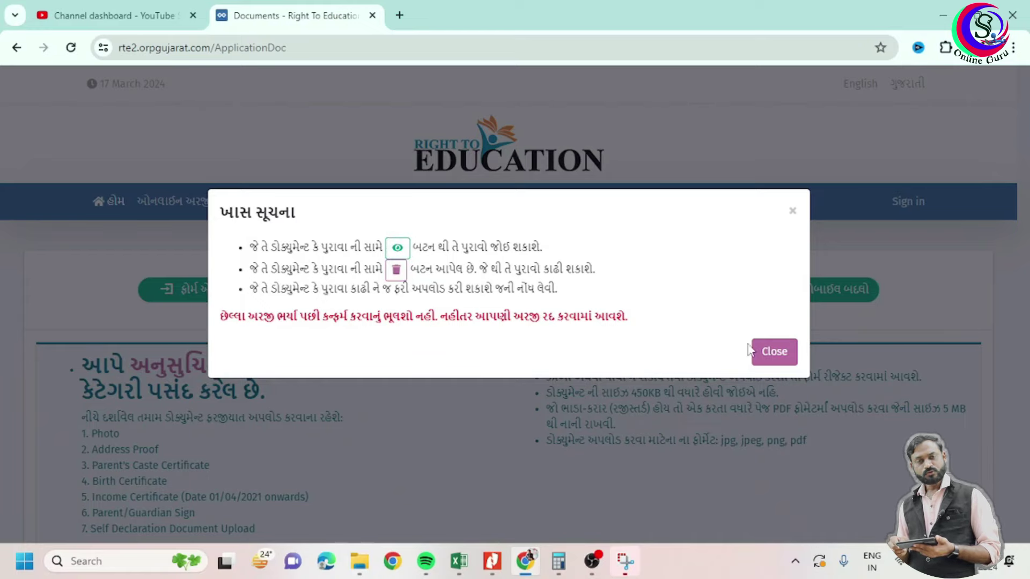
{"action": "left_click", "coordinate": [774, 353]}
{"action": "scroll", "coordinate": [498, 256], "scroll_direction": "down", "scroll_amount": 3}
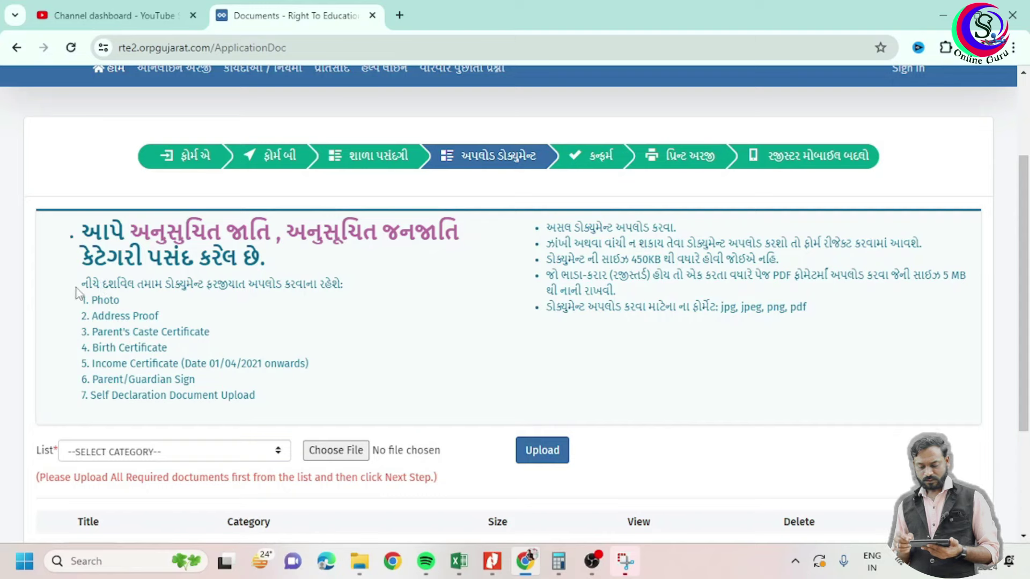
{"action": "left_click_drag", "start_coordinate": [81, 286], "coordinate": [348, 291]}
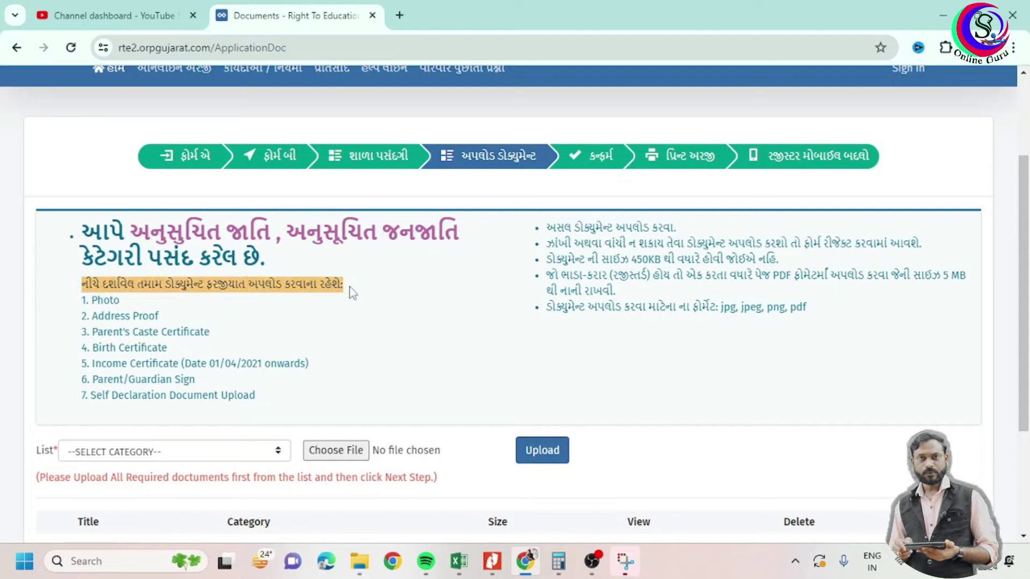
{"action": "left_click", "coordinate": [248, 327]}
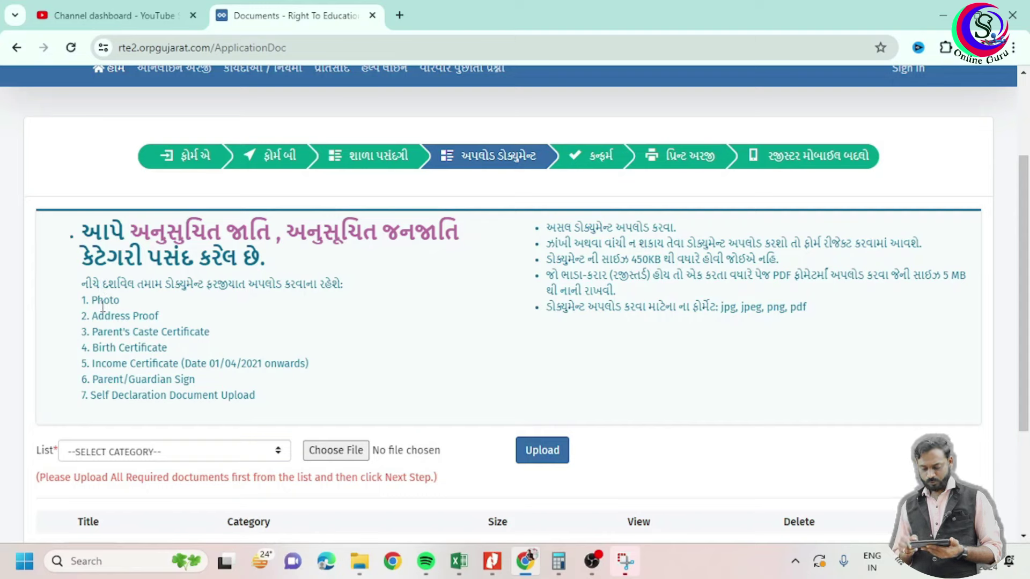
{"action": "left_click_drag", "start_coordinate": [92, 302], "coordinate": [170, 324]}
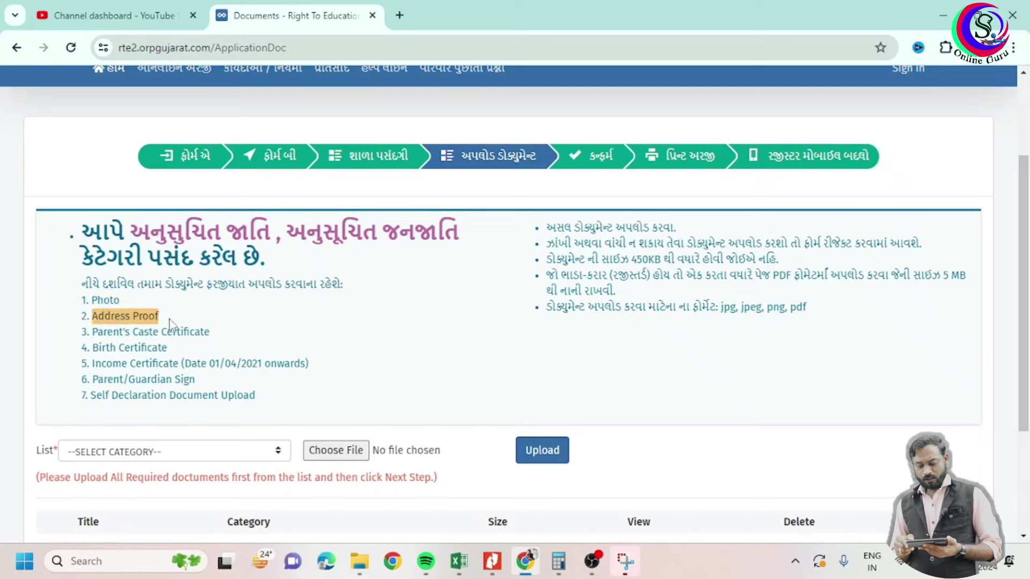
{"action": "left_click_drag", "start_coordinate": [95, 333], "coordinate": [219, 340]}
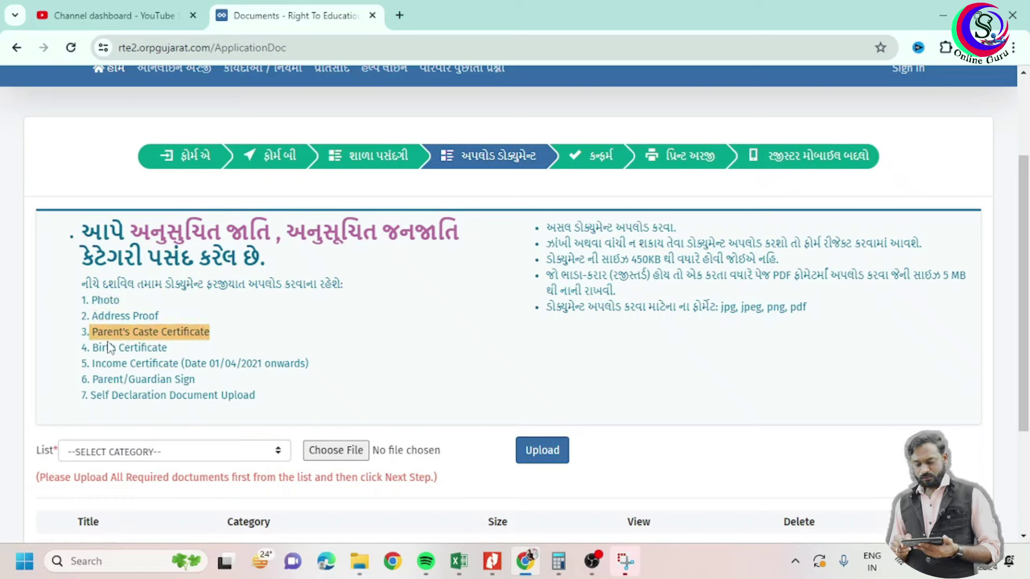
{"action": "left_click_drag", "start_coordinate": [96, 347], "coordinate": [168, 349]}
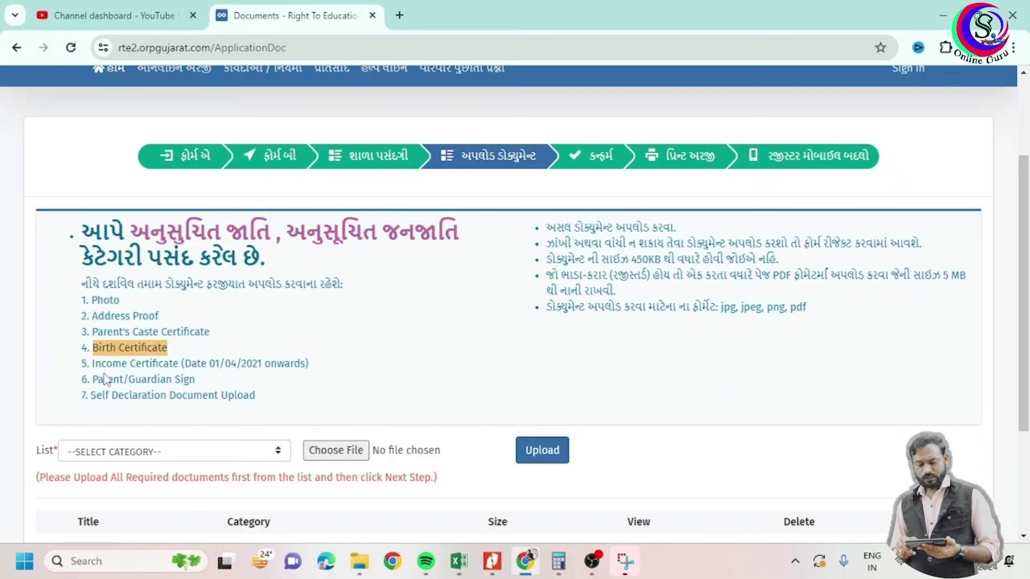
{"action": "left_click_drag", "start_coordinate": [92, 363], "coordinate": [275, 382]}
{"action": "left_click_drag", "start_coordinate": [303, 369], "coordinate": [309, 368]}
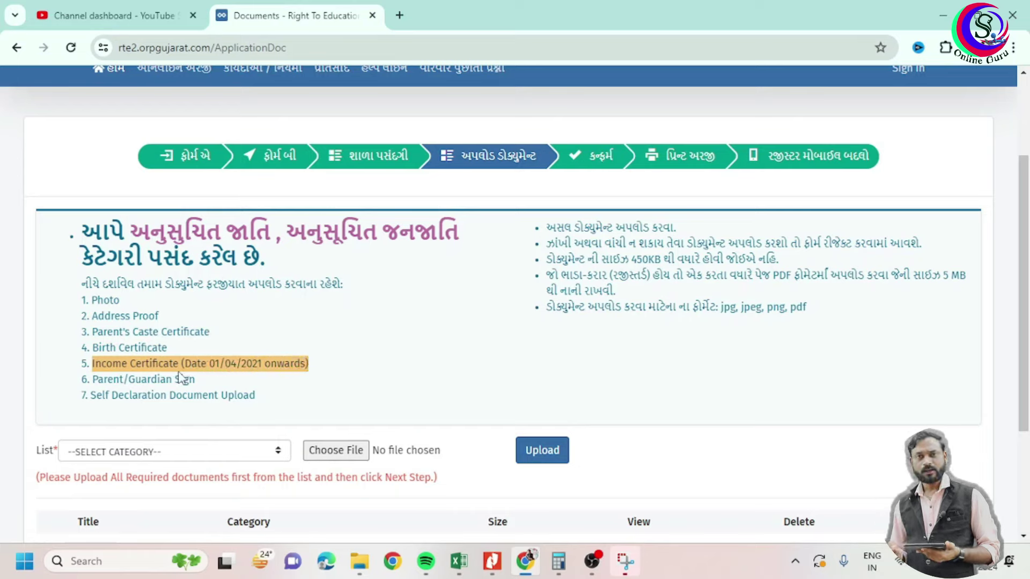
{"action": "left_click_drag", "start_coordinate": [93, 382], "coordinate": [202, 386]}
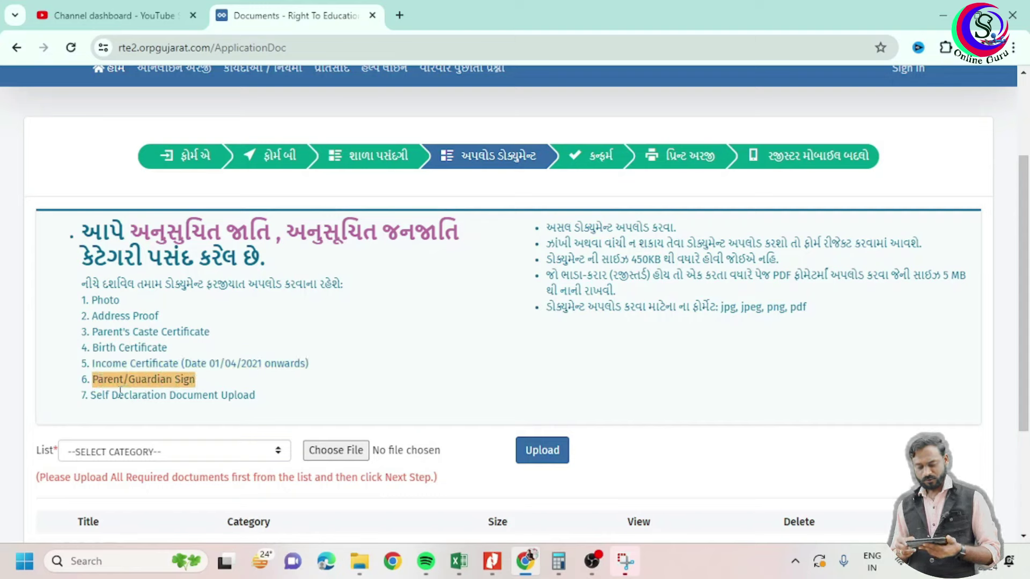
{"action": "left_click_drag", "start_coordinate": [91, 396], "coordinate": [258, 395]}
{"action": "left_click", "coordinate": [490, 322]}
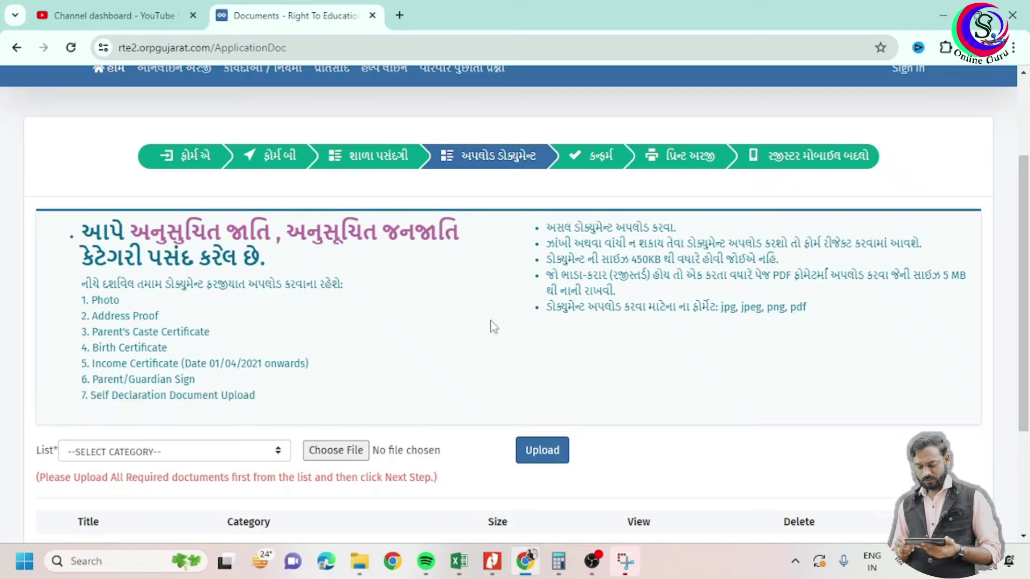
{"action": "left_click_drag", "start_coordinate": [546, 227], "coordinate": [678, 228]}
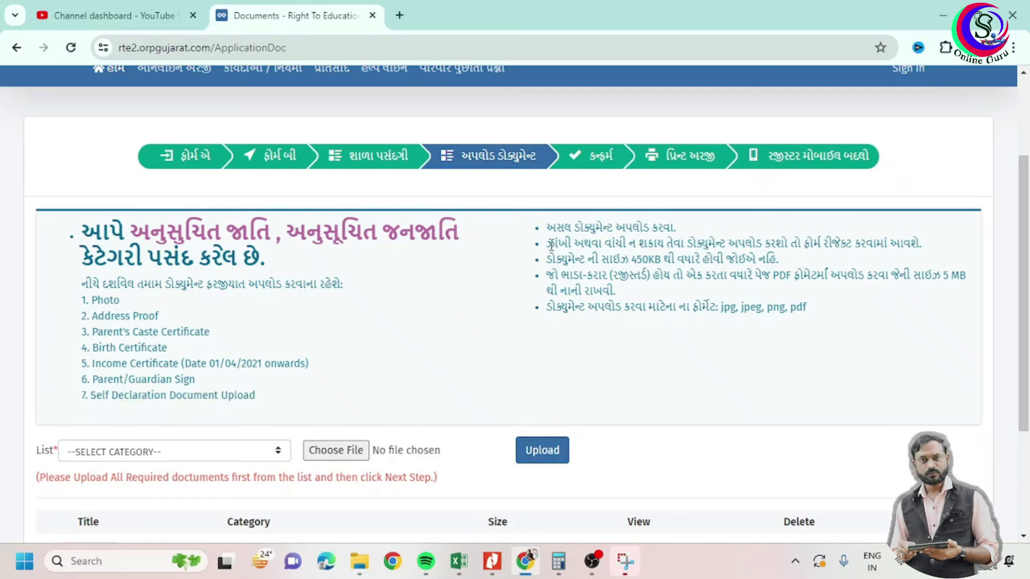